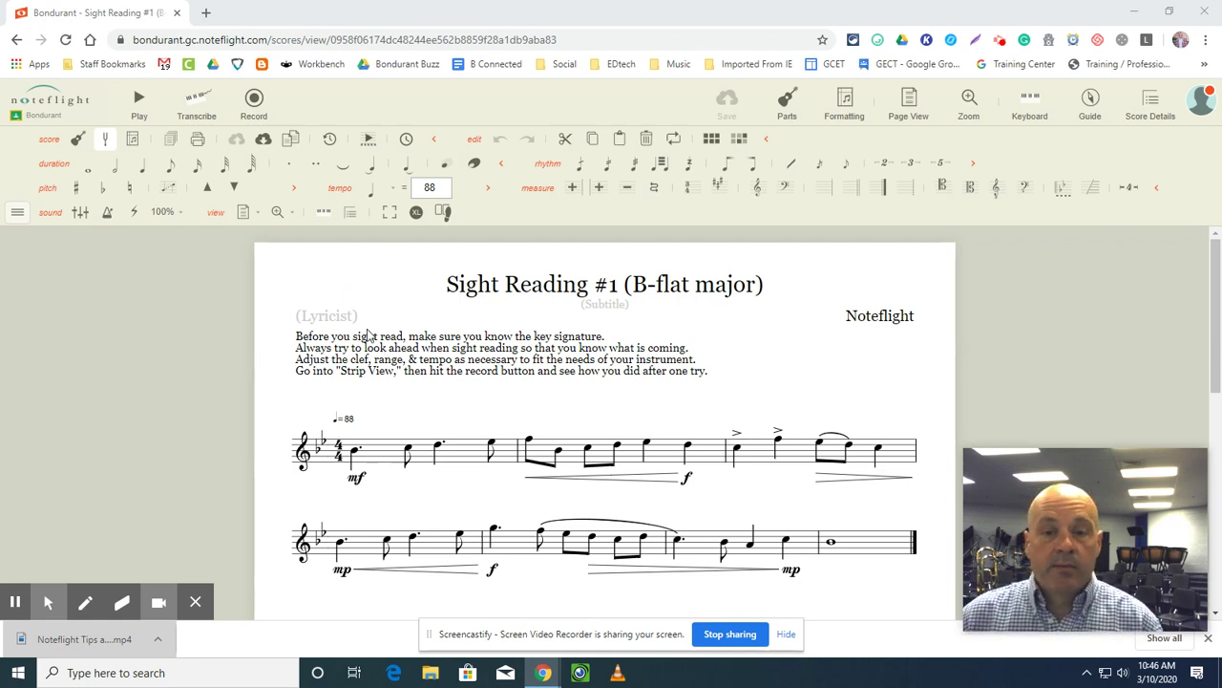
Step: Toggle concert pitch and change the Piano part's instrument to Brass > Trumpet
{"action": "left_click", "coordinate": [105, 145]}
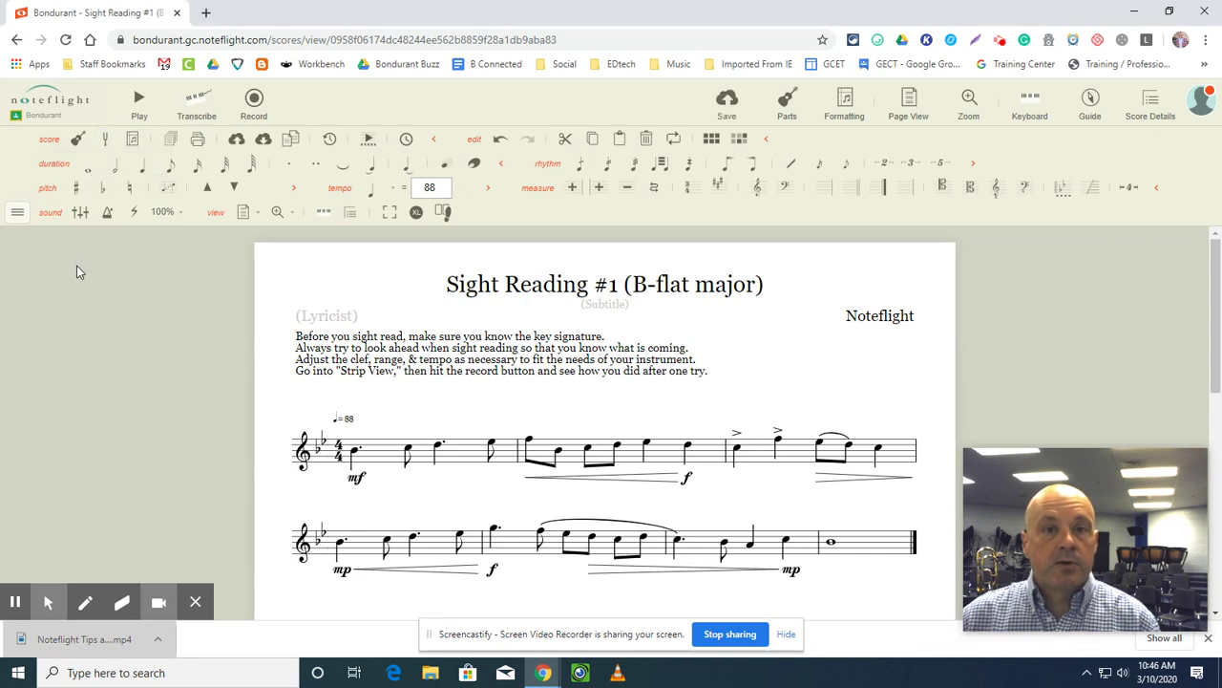
{"action": "left_click", "coordinate": [78, 139]}
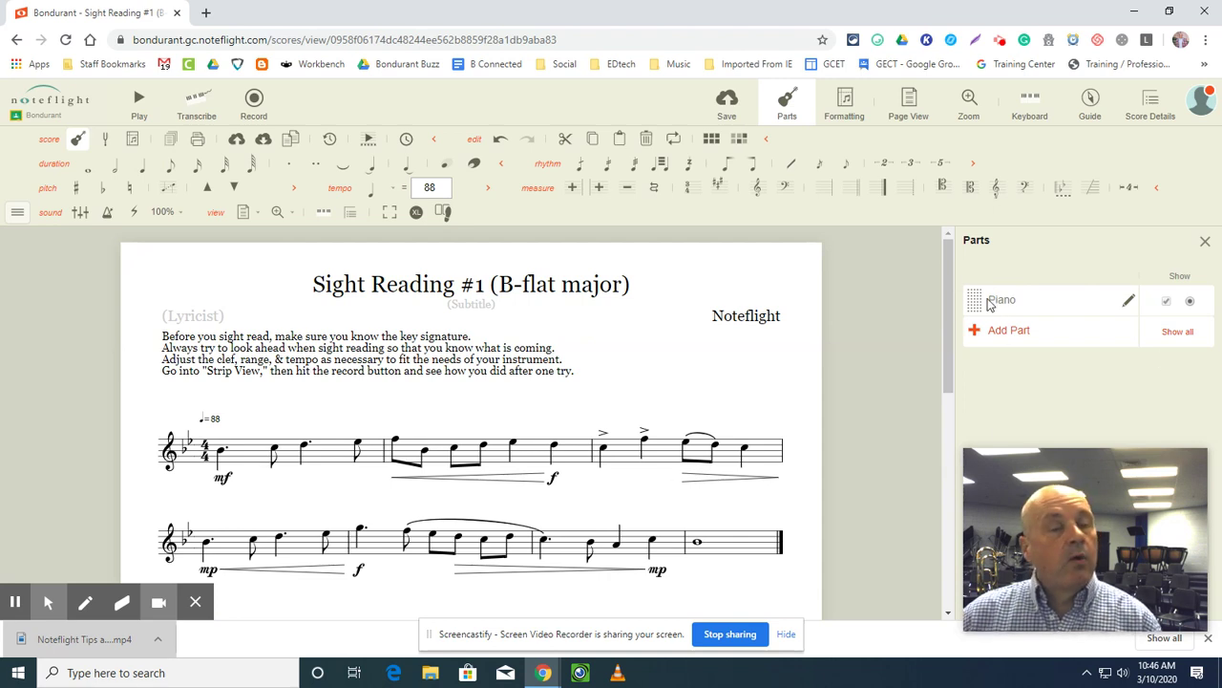
{"action": "left_click", "coordinate": [1128, 305]}
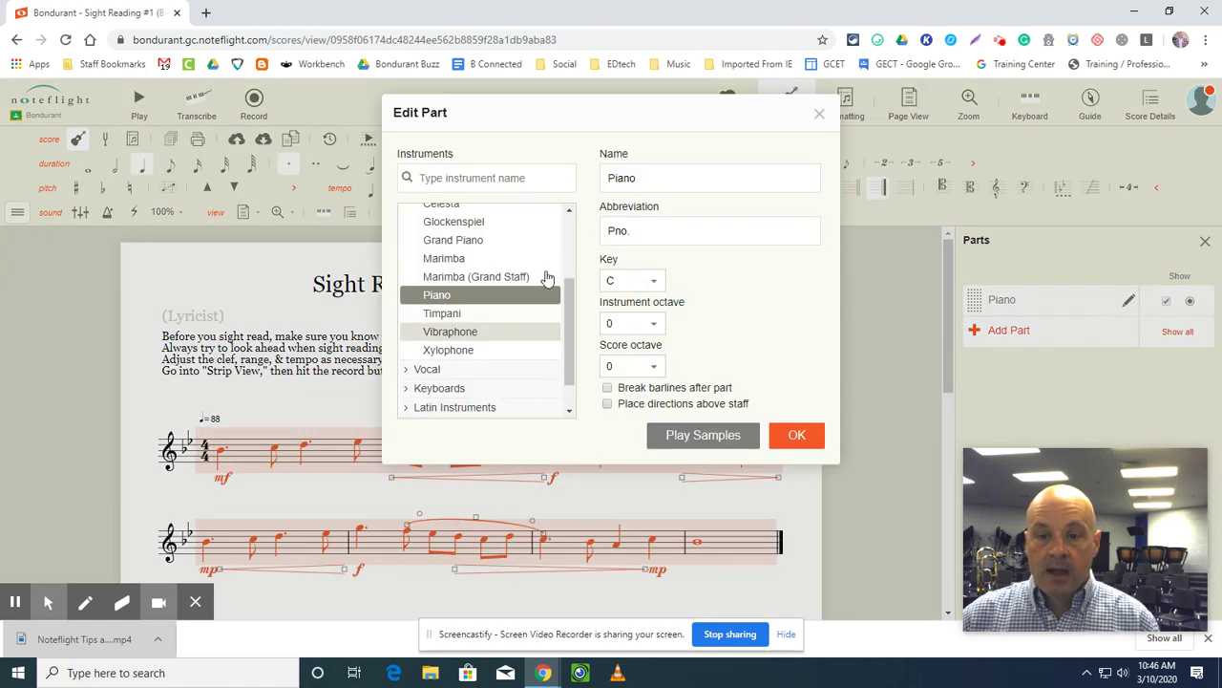
{"action": "scroll", "coordinate": [483, 260], "scroll_direction": "up", "scroll_amount": 2}
{"action": "scroll", "coordinate": [482, 261], "scroll_direction": "up", "scroll_amount": 1}
{"action": "left_click", "coordinate": [463, 253]}
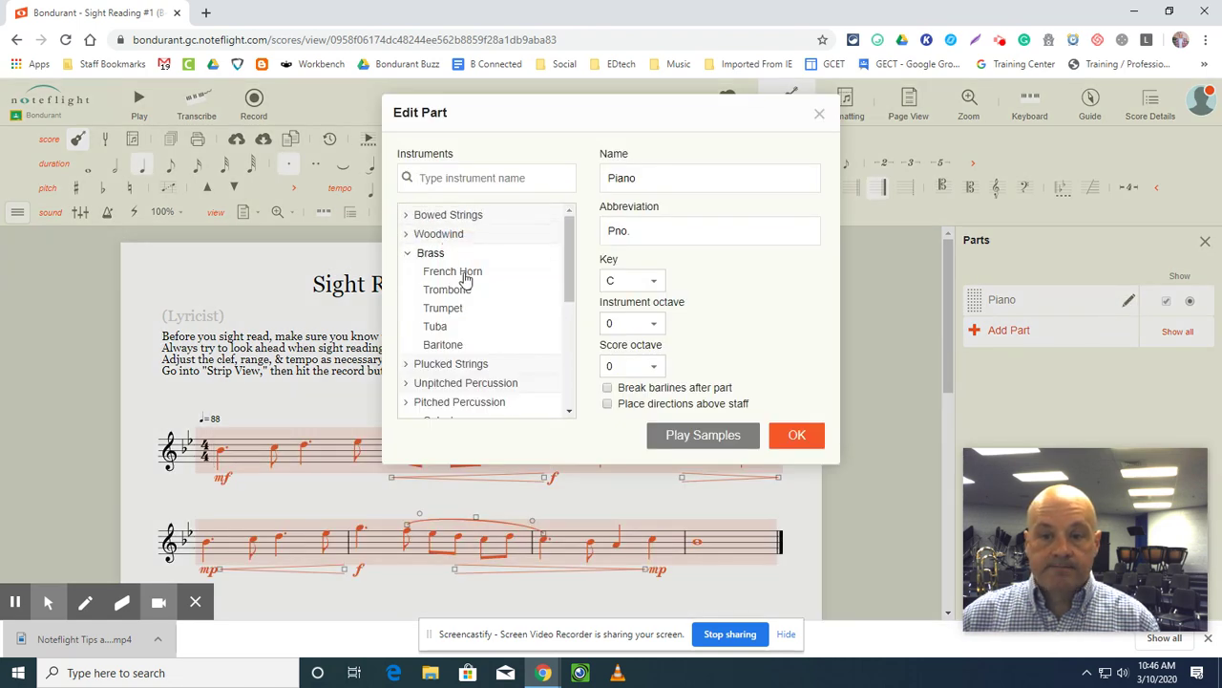
{"action": "left_click", "coordinate": [445, 311]}
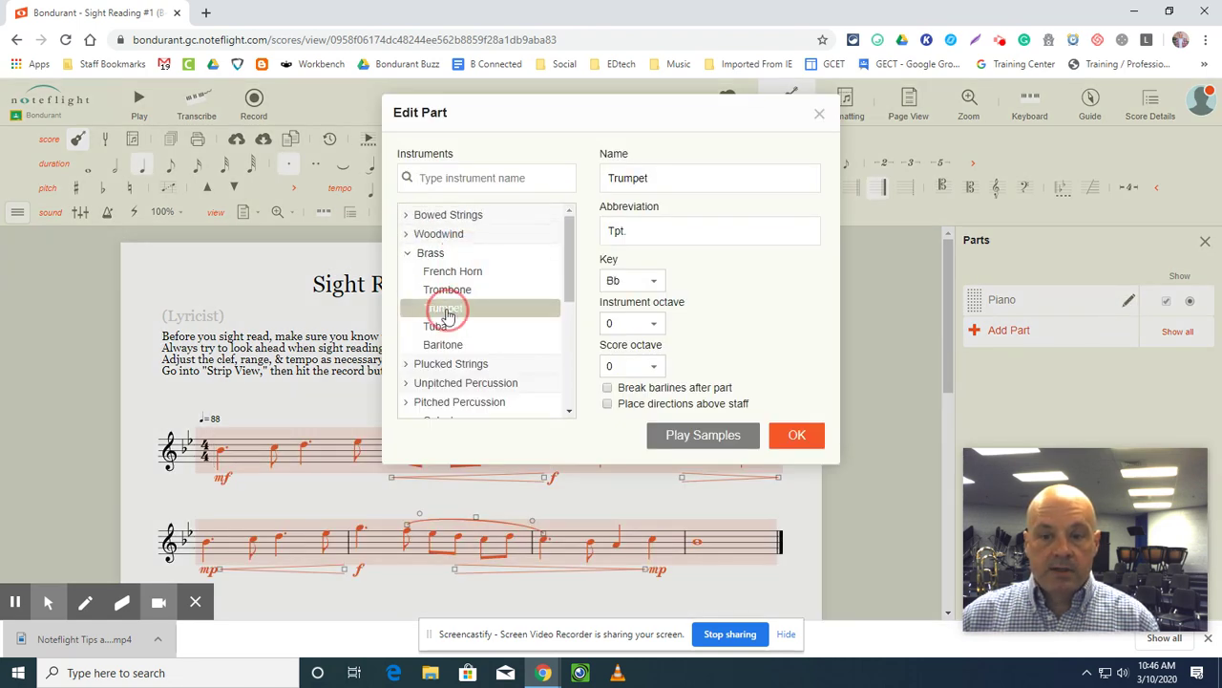
{"action": "left_click", "coordinate": [780, 436]}
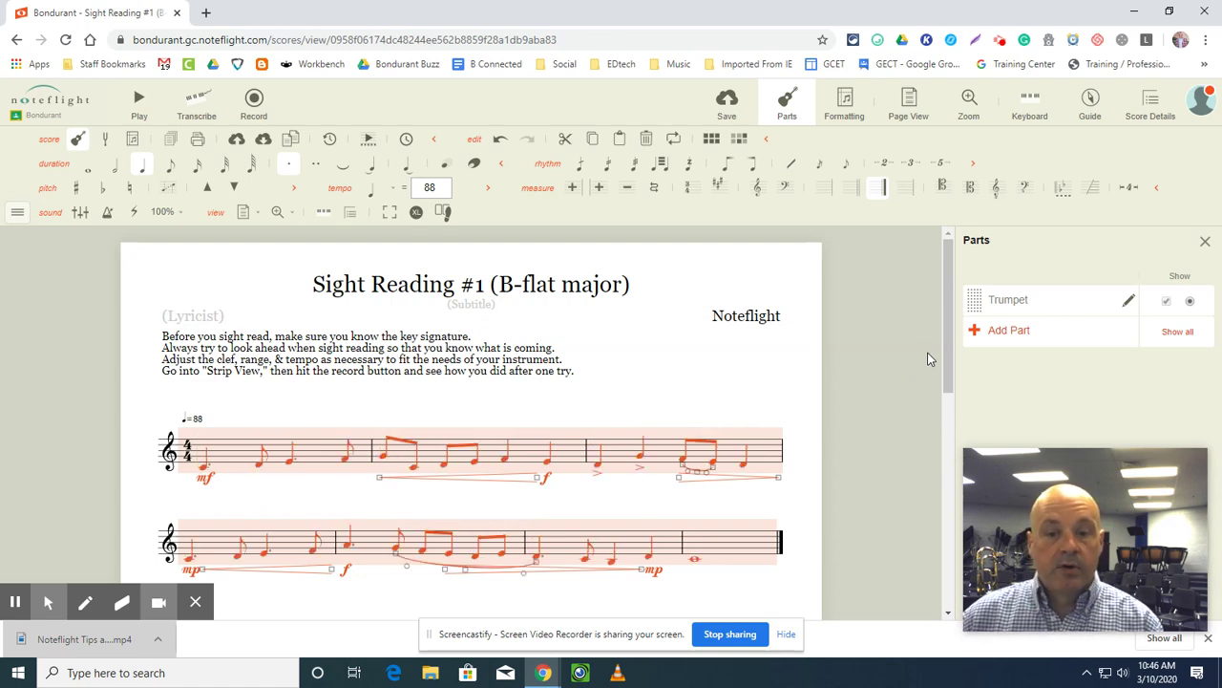
Step: Review the octave-lowered trumpet melody and clear the note selection
{"action": "scroll", "coordinate": [827, 382], "scroll_direction": "down", "scroll_amount": 2}
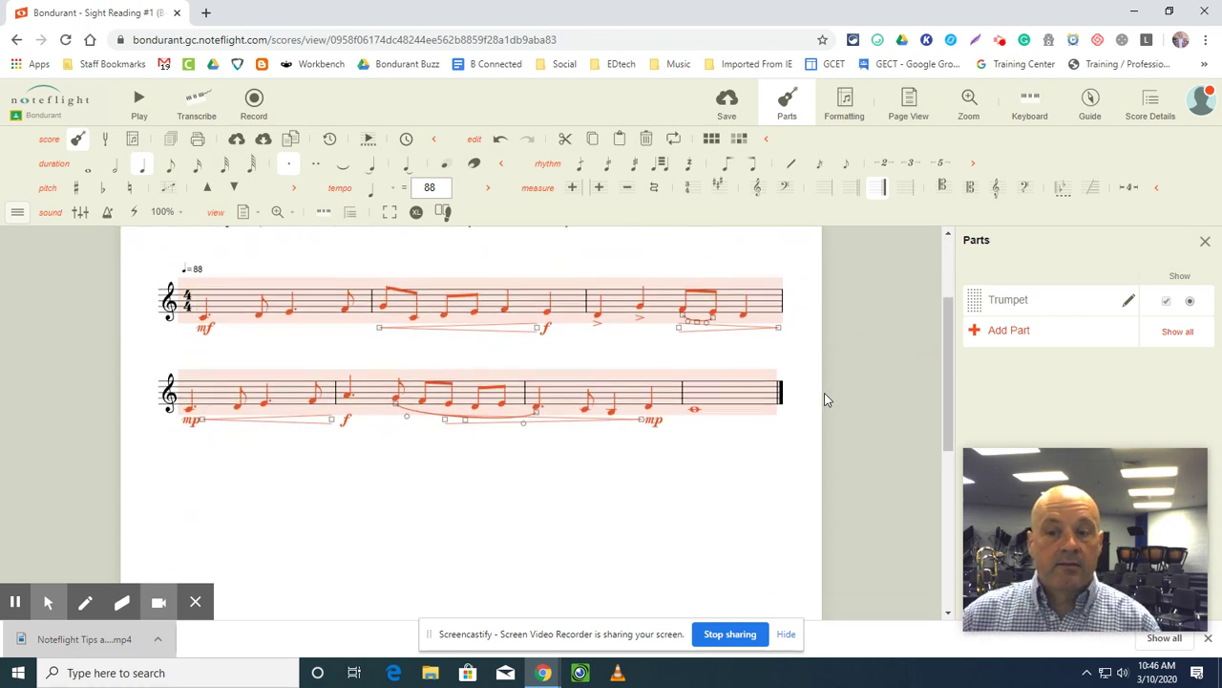
{"action": "scroll", "coordinate": [827, 400], "scroll_direction": "up", "scroll_amount": 1}
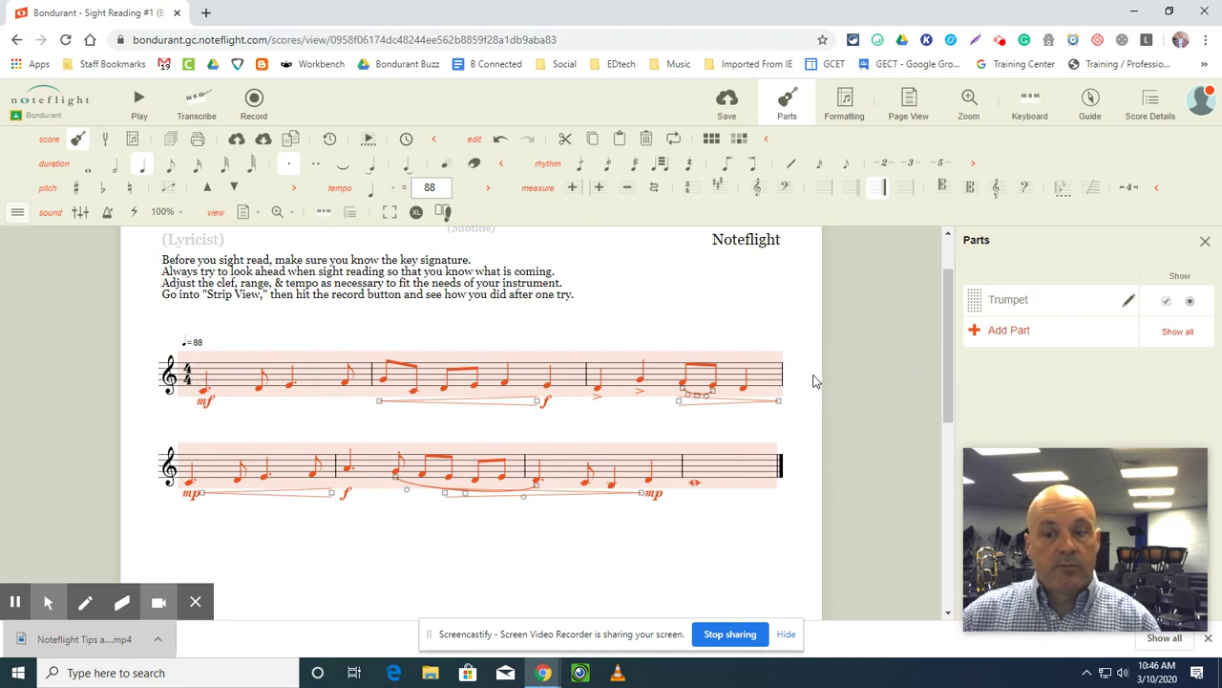
{"action": "left_click", "coordinate": [759, 317]}
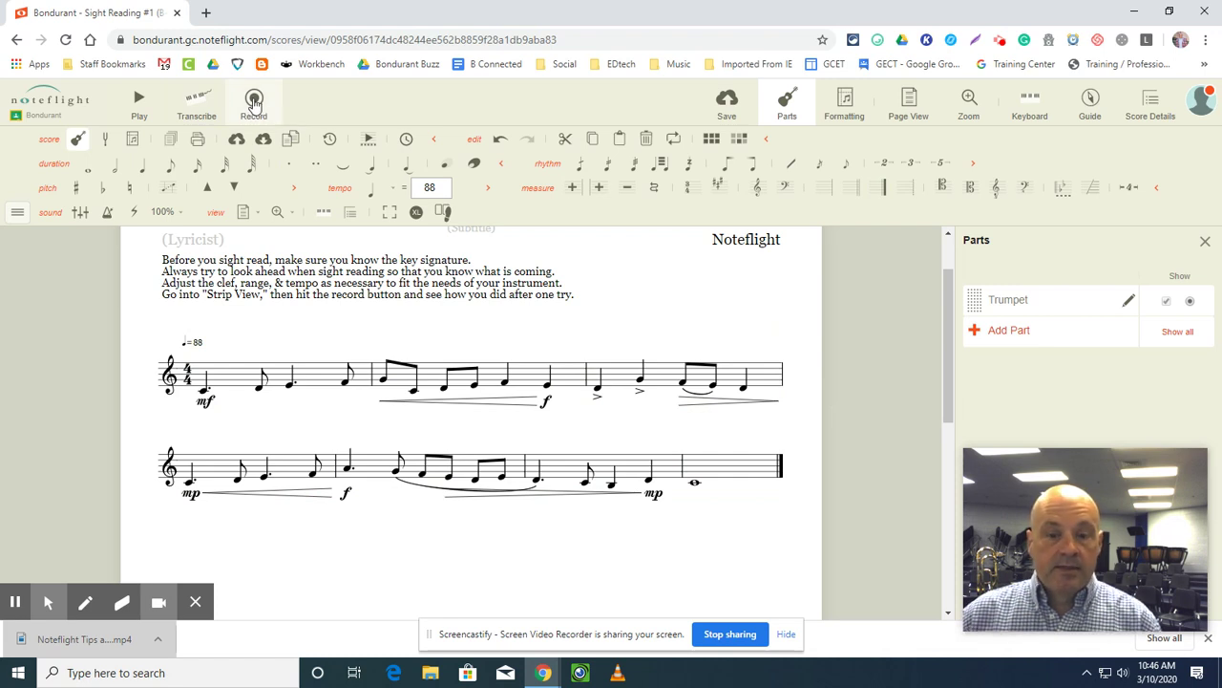
Step: Enter recording mode from the top toolbar to show the Mixer Tracks tab
{"action": "left_click", "coordinate": [254, 101]}
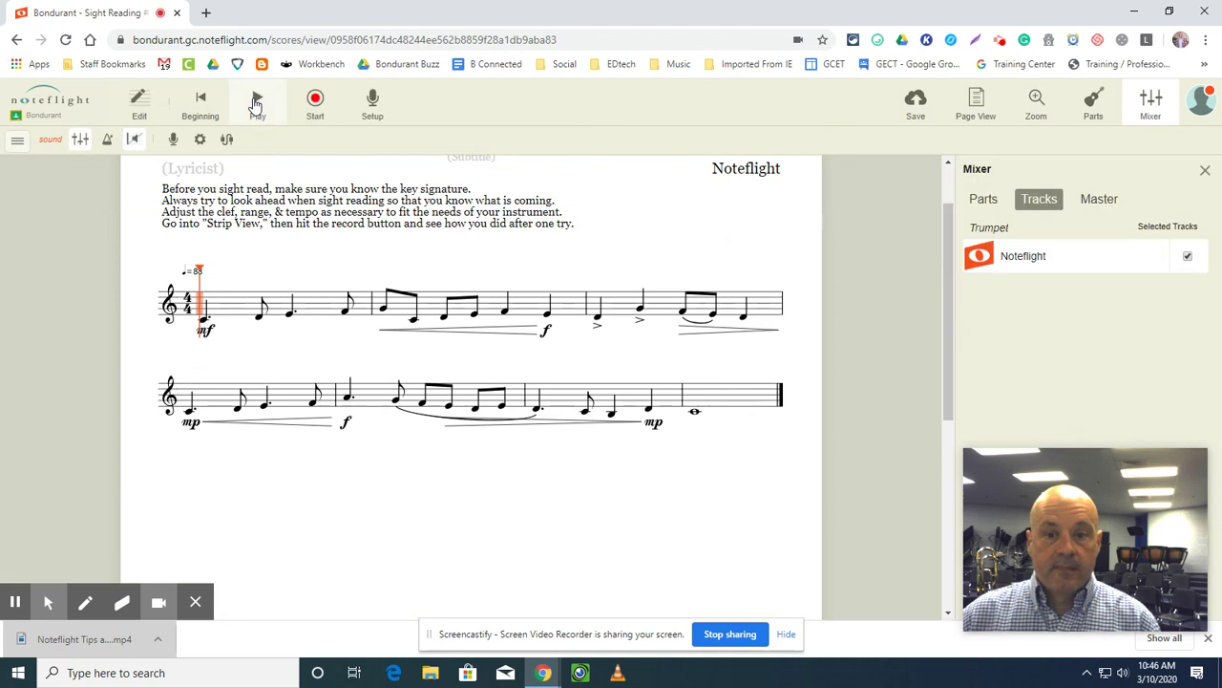
{"action": "scroll", "coordinate": [343, 191], "scroll_direction": "up", "scroll_amount": 1}
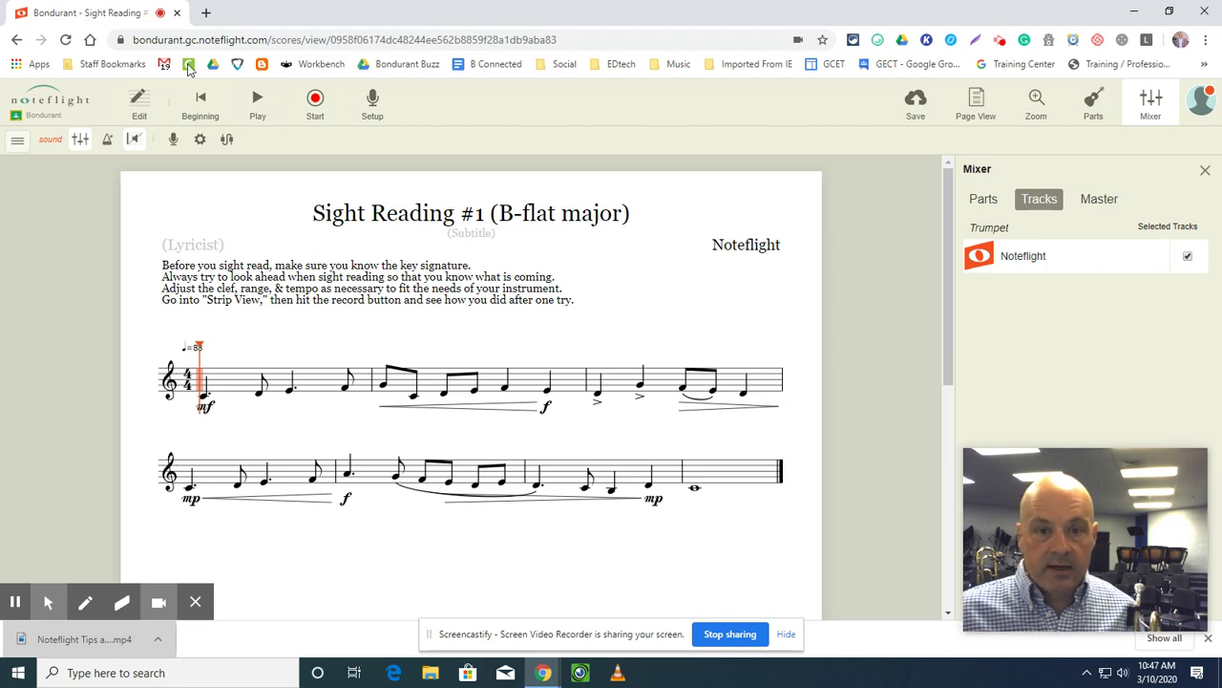
Step: Start recording a live trumpet take along with the score
{"action": "left_click", "coordinate": [317, 99]}
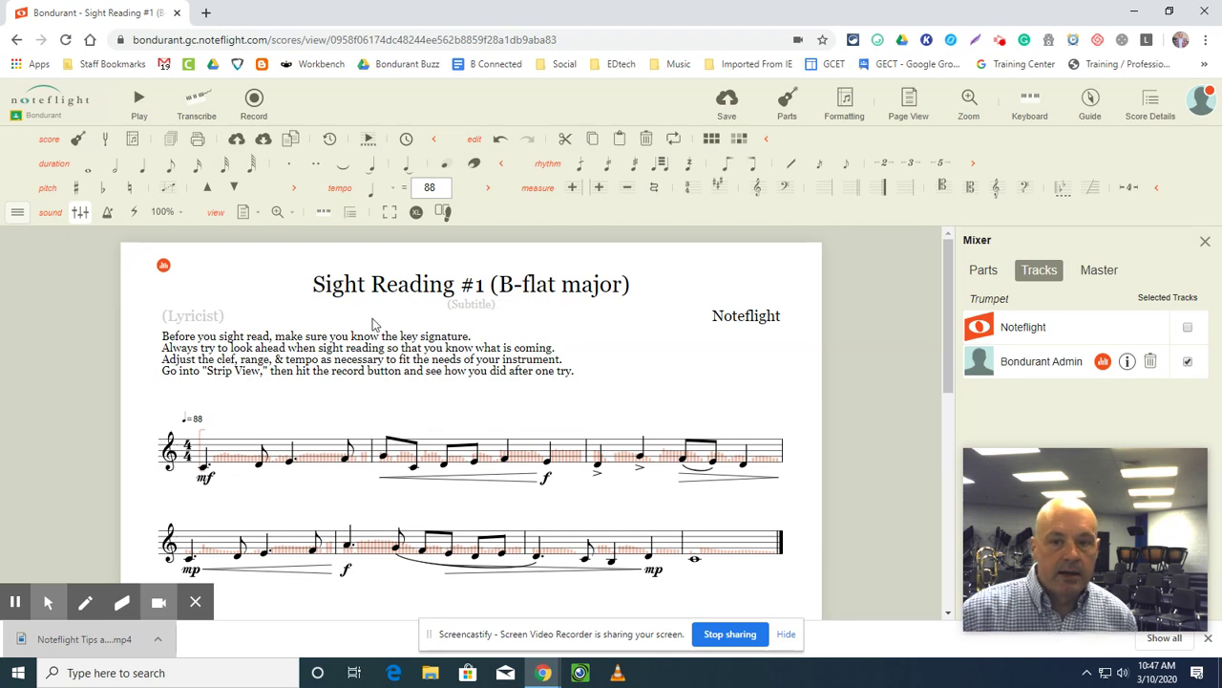
{"action": "left_click", "coordinate": [139, 103]}
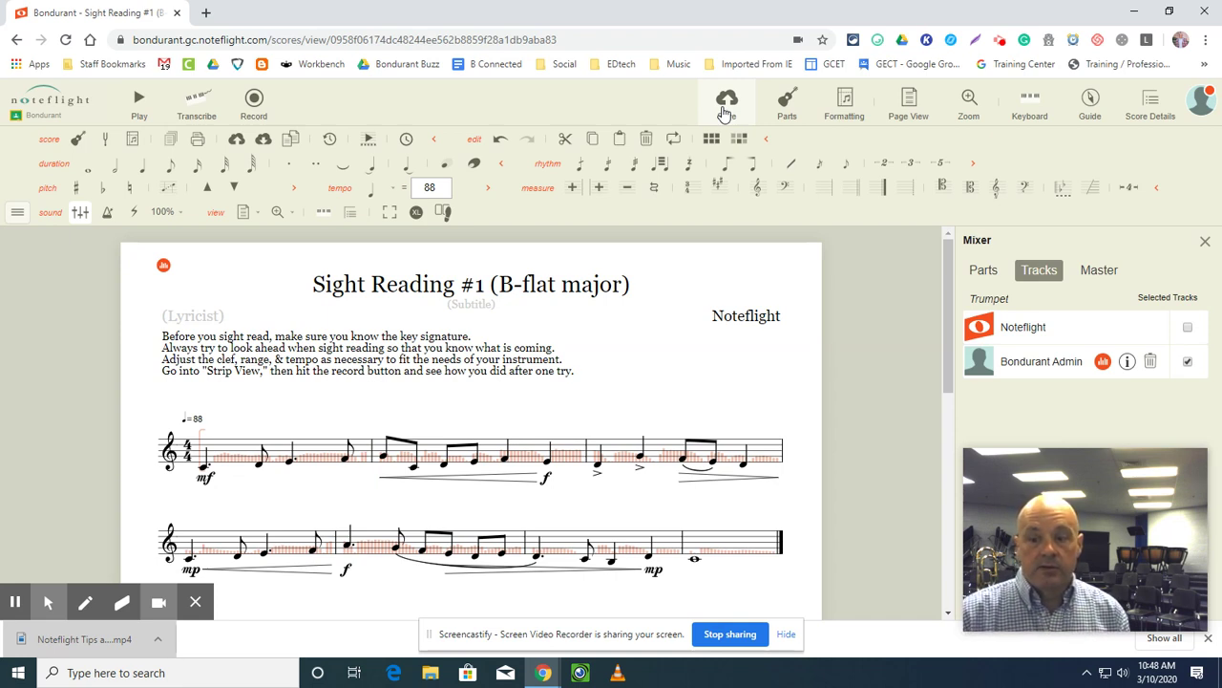
{"action": "left_click", "coordinate": [1004, 43]}
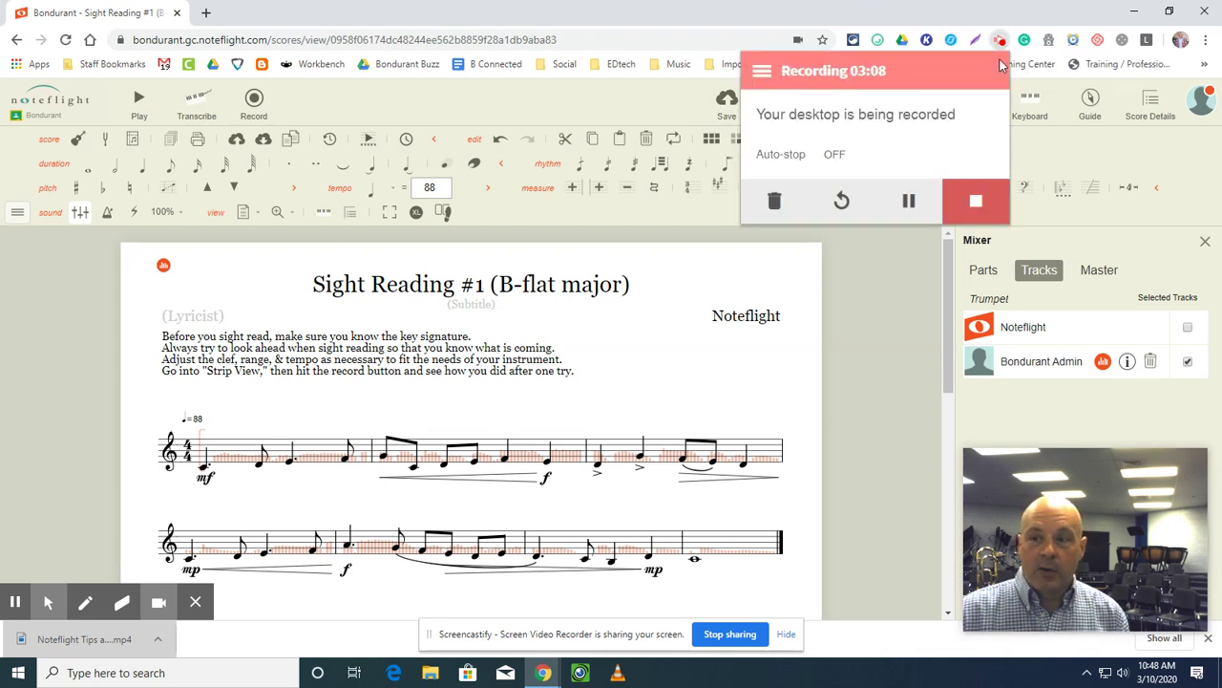